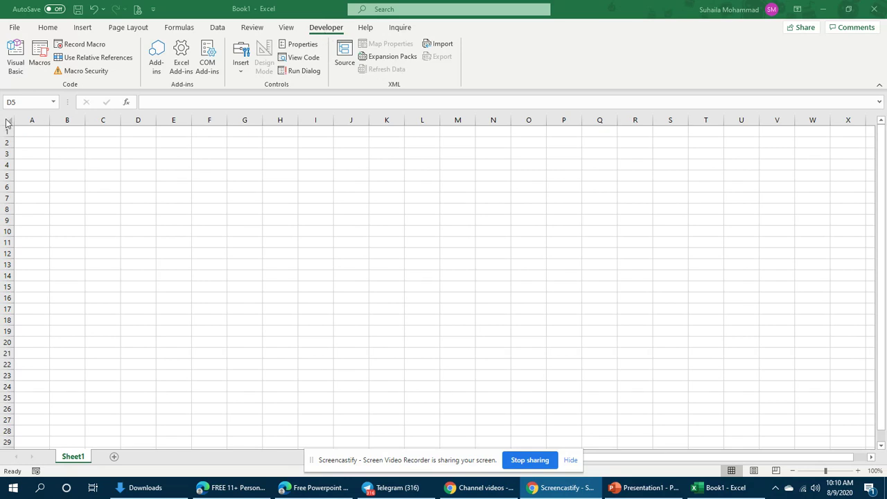
- Check in the ribbon customization options that the Developer tab is enabled, and confirm the options
{"action": "left_click", "coordinate": [16, 31]}
{"action": "left_click", "coordinate": [14, 27]}
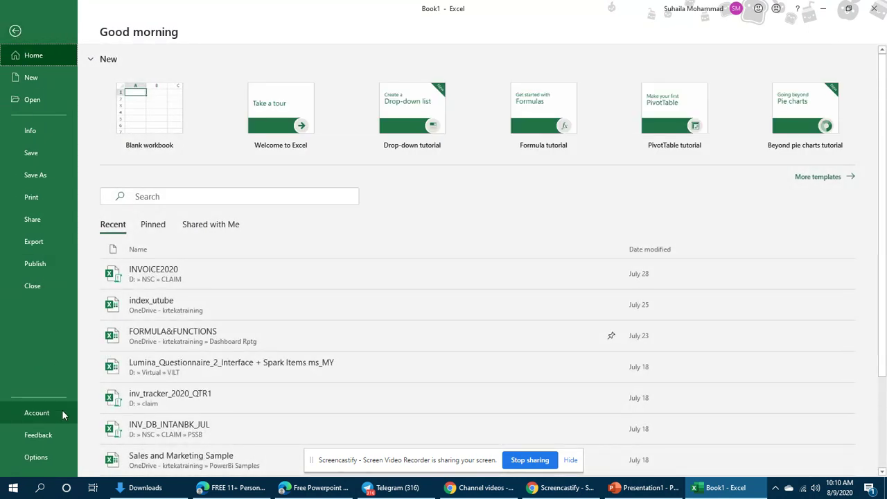
{"action": "left_click", "coordinate": [52, 460]}
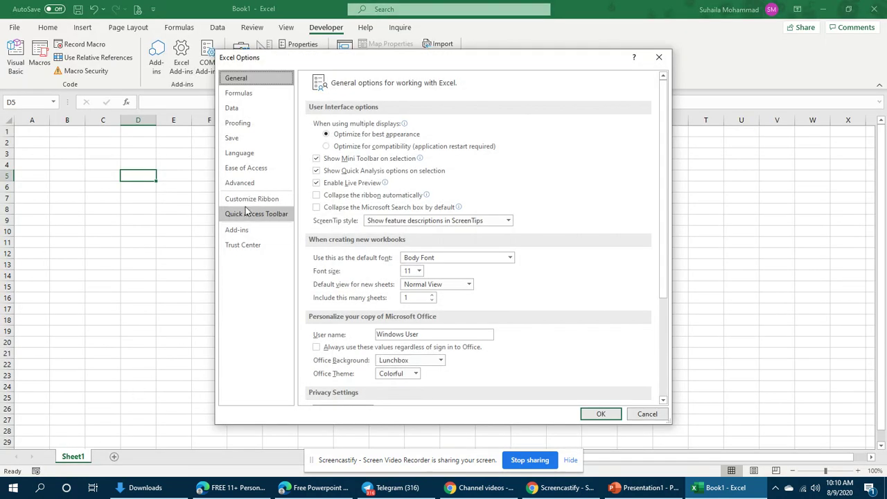
{"action": "left_click", "coordinate": [248, 201]}
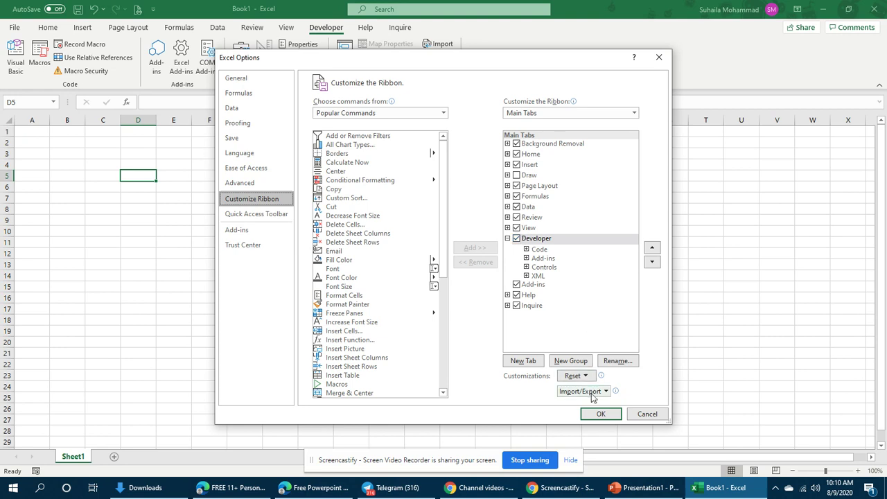
{"action": "left_click", "coordinate": [596, 414]}
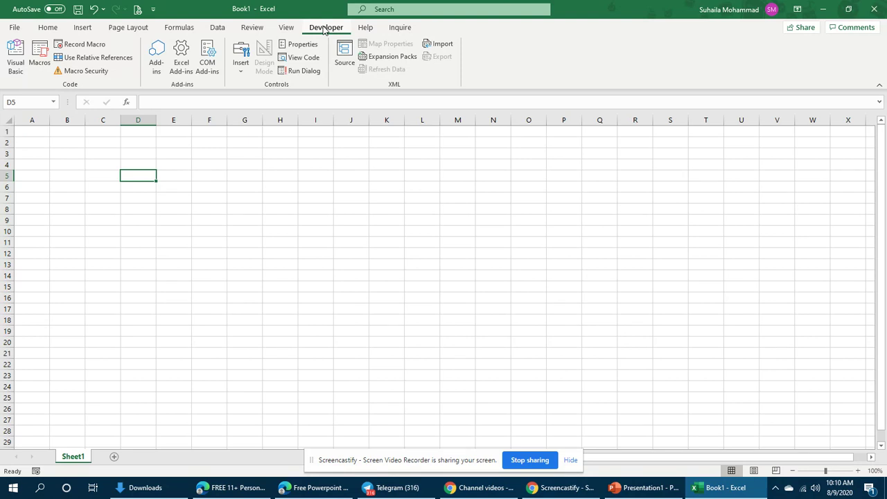
{"action": "left_click", "coordinate": [243, 73]}
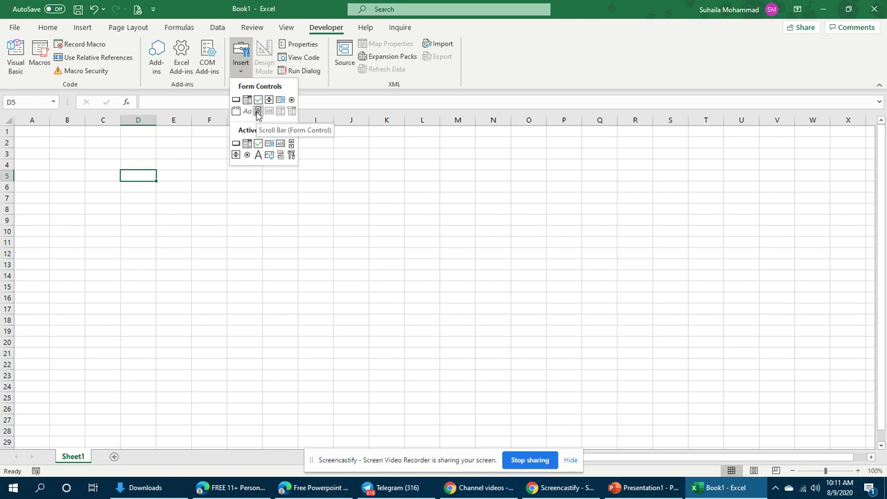
{"action": "left_click", "coordinate": [236, 154]}
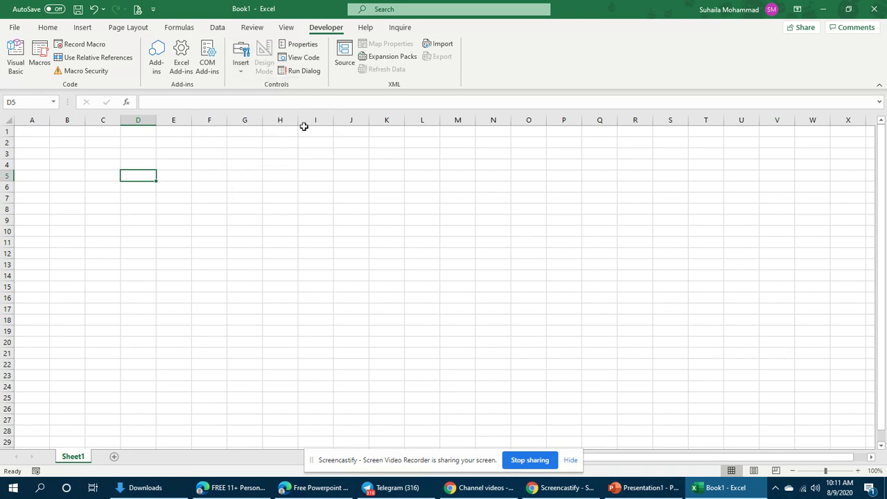
- Enter the label TAHUN in cell D5 and fill the adjacent cell E5 with yellow
{"action": "type", "text": "TAHUN"}
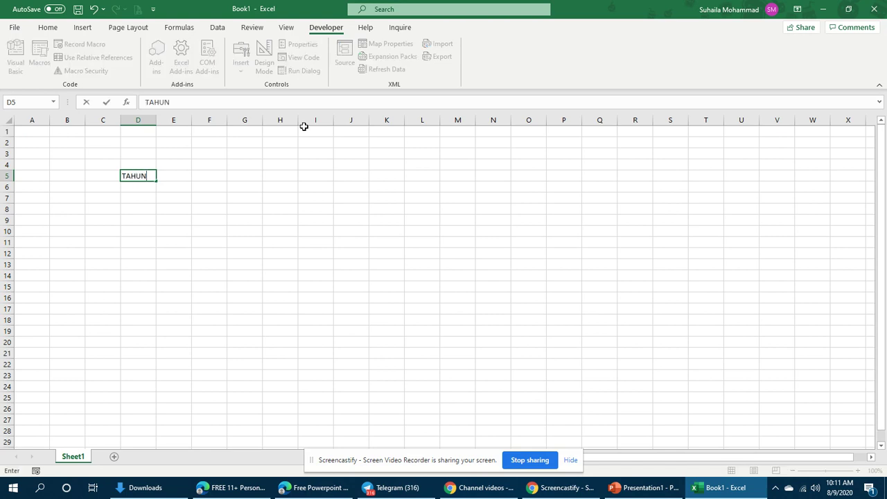
{"action": "left_click", "coordinate": [273, 234]}
{"action": "left_click", "coordinate": [179, 179]}
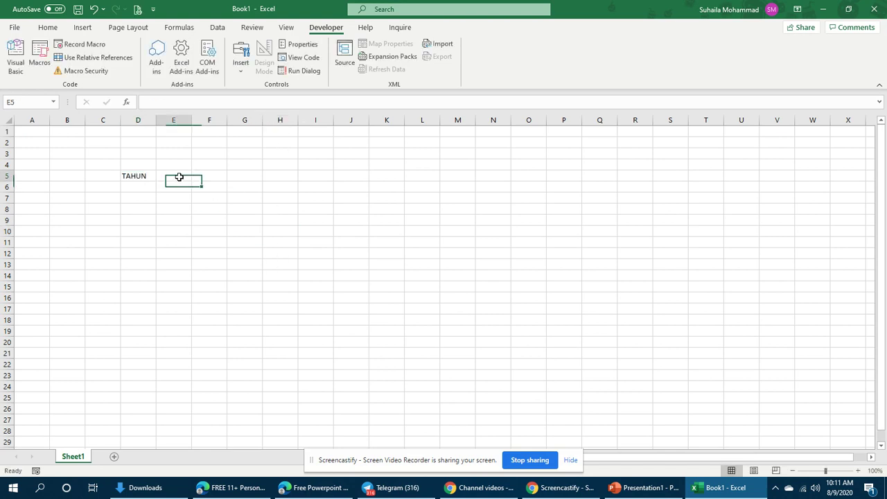
{"action": "left_click", "coordinate": [46, 28]}
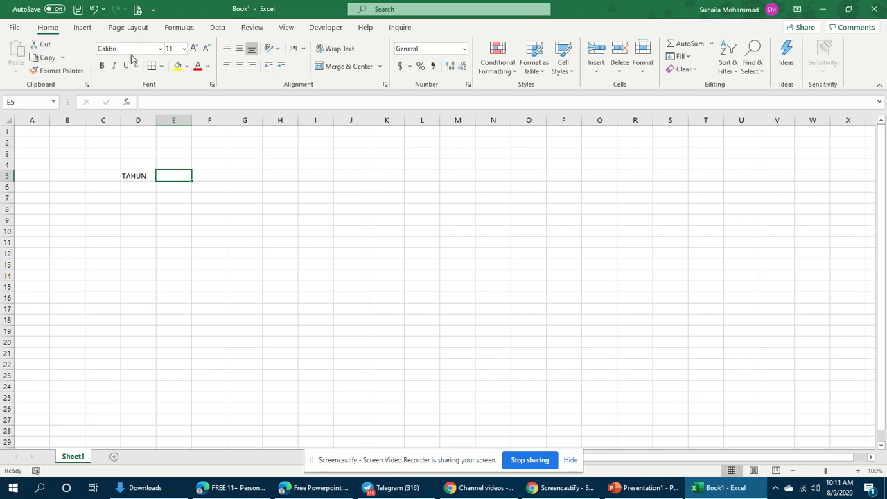
{"action": "left_click", "coordinate": [179, 70]}
{"action": "left_click", "coordinate": [223, 263]}
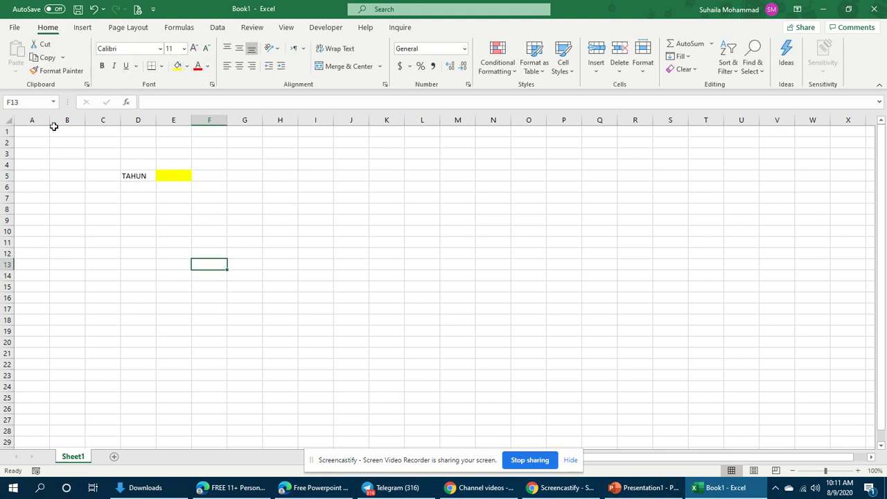
- Merge and center the range B2:F3 and enter the title SCROLLBAR in it
{"action": "left_click_drag", "start_coordinate": [79, 143], "coordinate": [220, 152]}
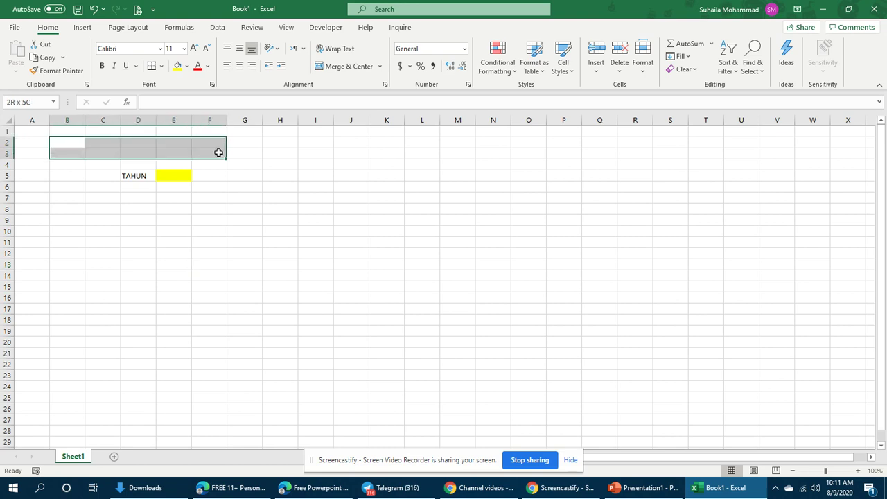
{"action": "left_click", "coordinate": [343, 66]}
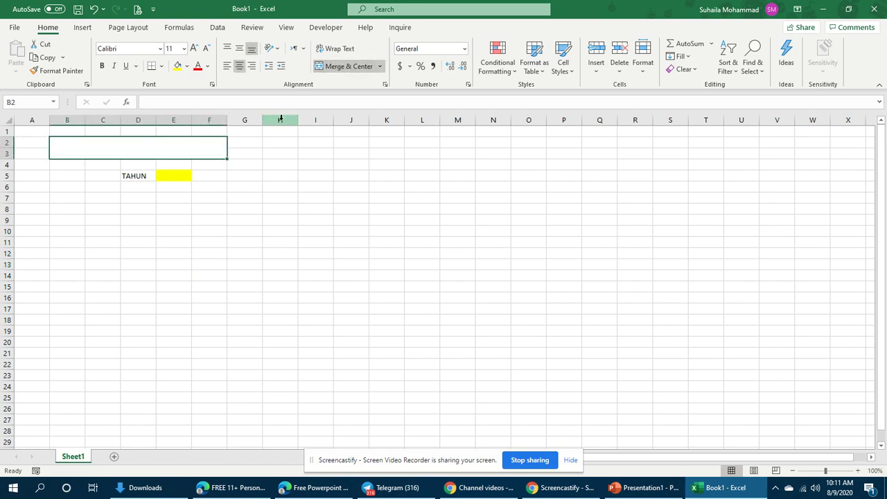
{"action": "type", "text": "s"}
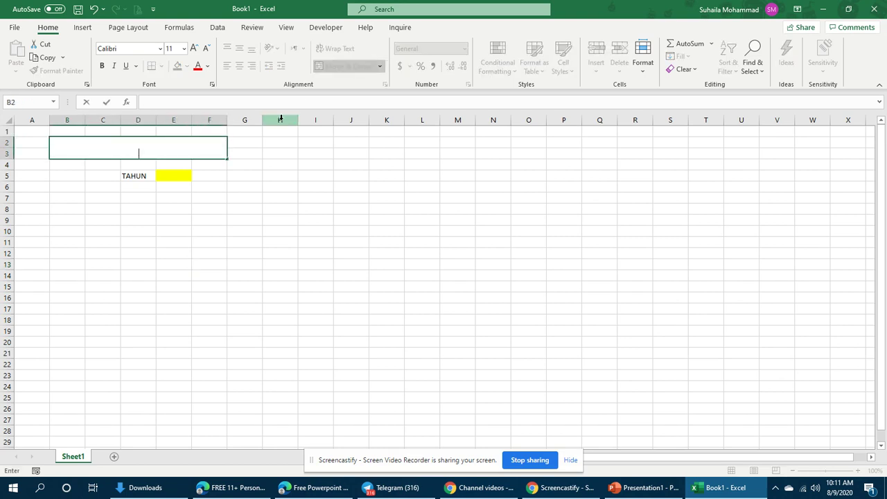
{"action": "type", "text": "CROLLBAR"}
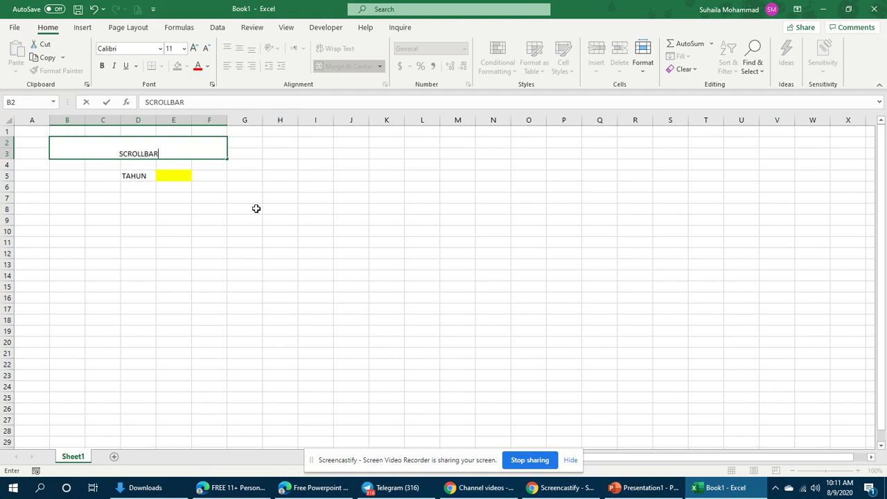
- Align the SCROLLBAR title to the vertical middle of its merged cell and enlarge its font by several sizes
{"action": "left_click", "coordinate": [194, 158]}
{"action": "left_click", "coordinate": [238, 50]}
{"action": "left_click", "coordinate": [194, 49]}
{"action": "left_click", "coordinate": [194, 48]}
{"action": "left_click", "coordinate": [194, 49]}
{"action": "left_click", "coordinate": [194, 49]}
{"action": "left_click", "coordinate": [194, 49]}
{"action": "left_click", "coordinate": [257, 255]}
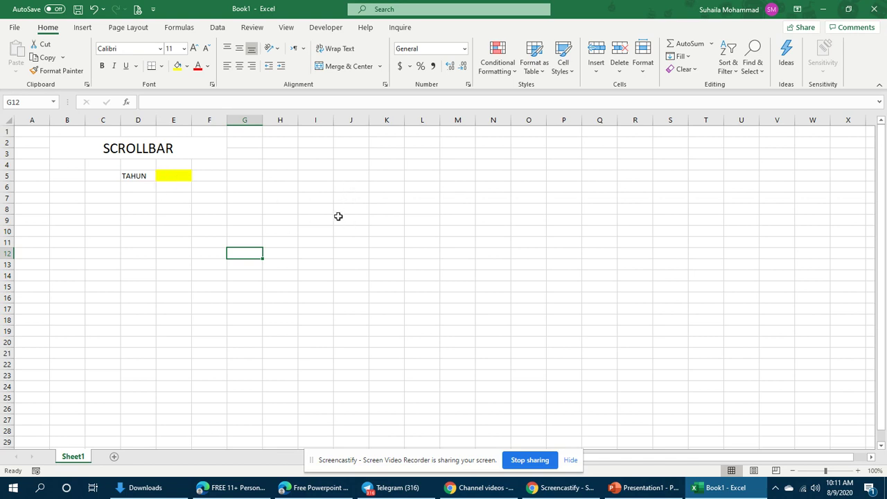
- Insert a vertical Scroll Bar form control in column I, spanning about rows 3 to 22
{"action": "left_click", "coordinate": [326, 27]}
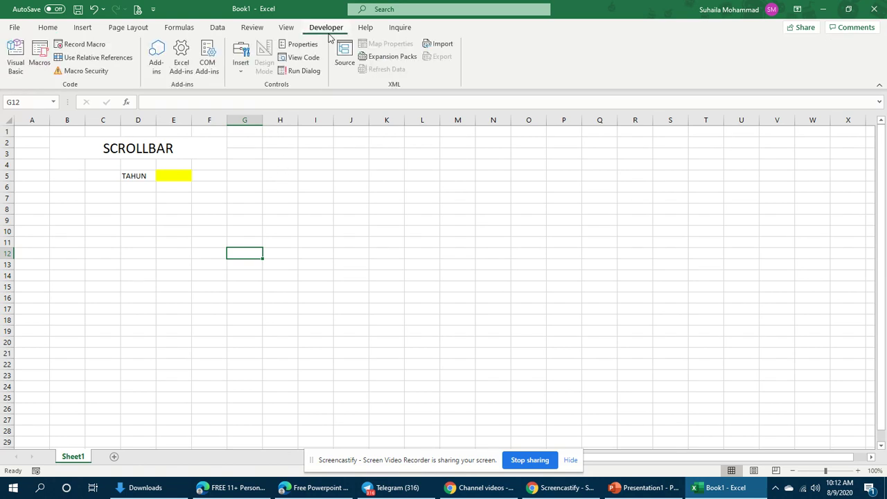
{"action": "left_click", "coordinate": [241, 55]}
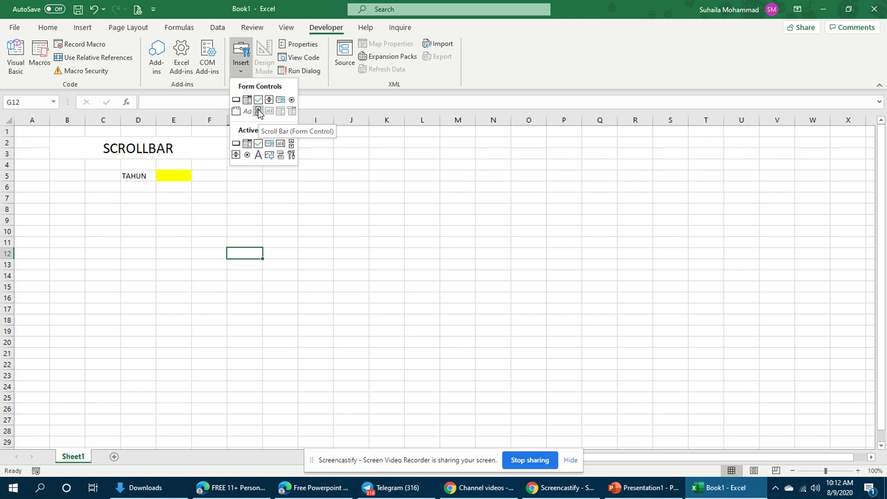
{"action": "left_click", "coordinate": [258, 111]}
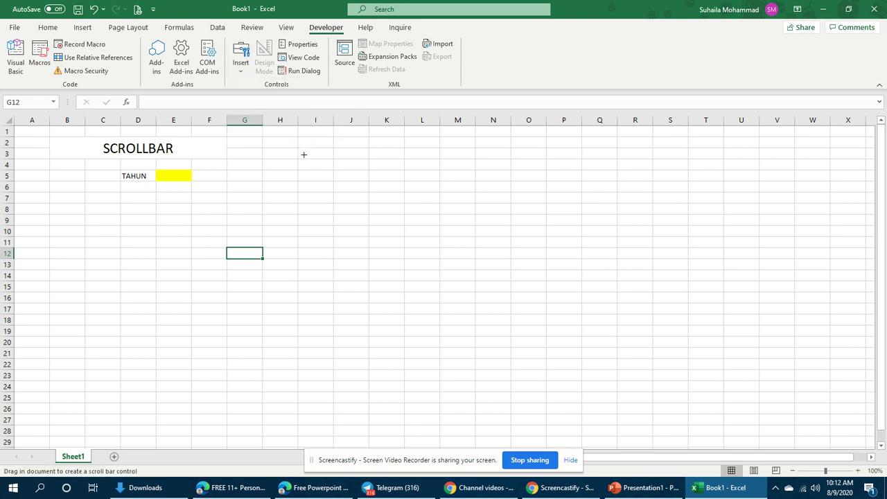
{"action": "left_click_drag", "start_coordinate": [311, 150], "coordinate": [337, 362]}
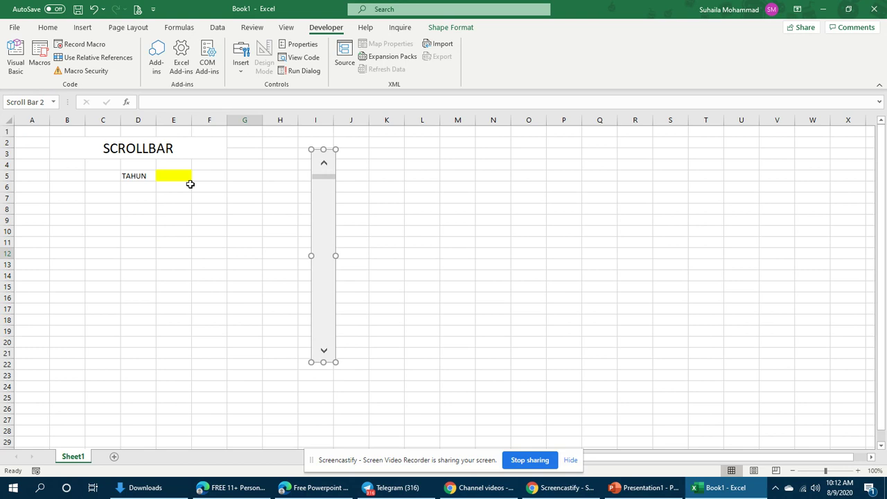
- In the scroll bar's control format, clear the current value and set the minimum to 1990 and the maximum to 2010
{"action": "right_click", "coordinate": [322, 187]}
{"action": "right_click", "coordinate": [326, 182]}
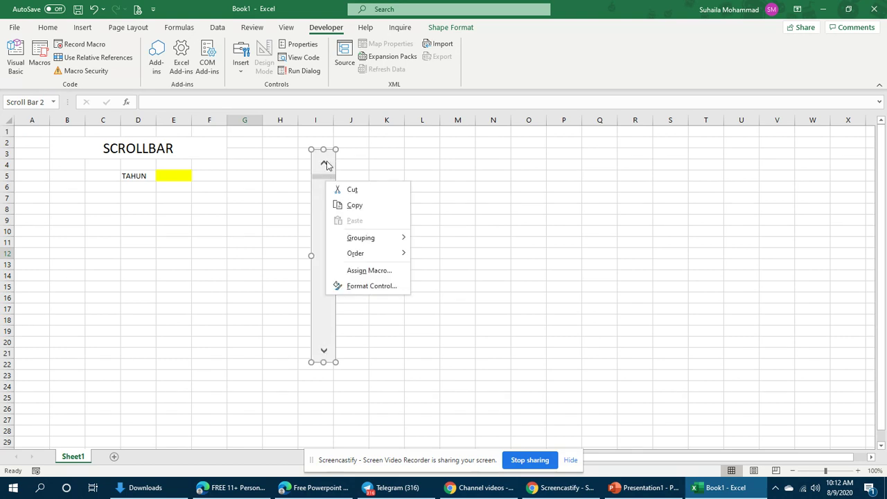
{"action": "left_click", "coordinate": [365, 286]}
{"action": "left_click_drag", "start_coordinate": [417, 110], "coordinate": [398, 117]}
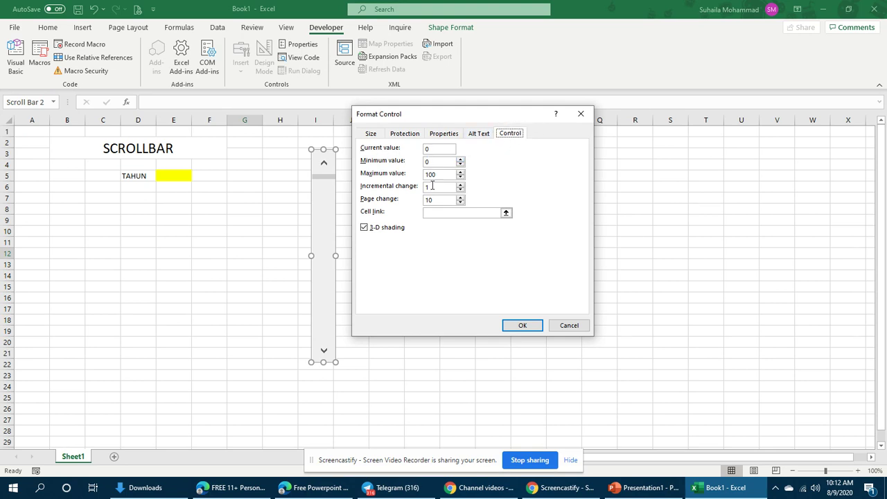
{"action": "double_click", "coordinate": [433, 149]}
{"action": "left_click", "coordinate": [430, 160]}
{"action": "left_click_drag", "start_coordinate": [434, 161], "coordinate": [414, 165]}
{"action": "type", "text": "199"}
{"action": "double_click", "coordinate": [431, 174]}
- Set the scroll bar's page change to 5, link it to cell E5, and apply the control settings
{"action": "left_click_drag", "start_coordinate": [433, 202], "coordinate": [418, 204]}
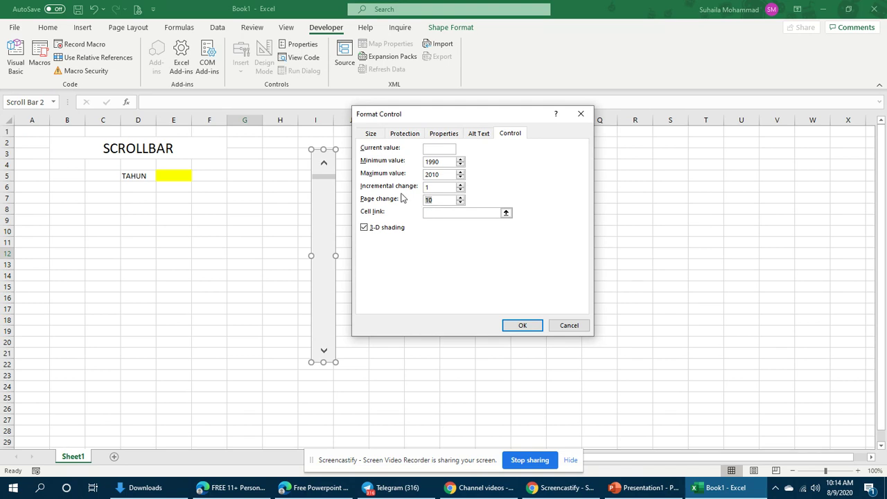
{"action": "key", "text": "Tab"}
{"action": "left_click", "coordinate": [483, 212]}
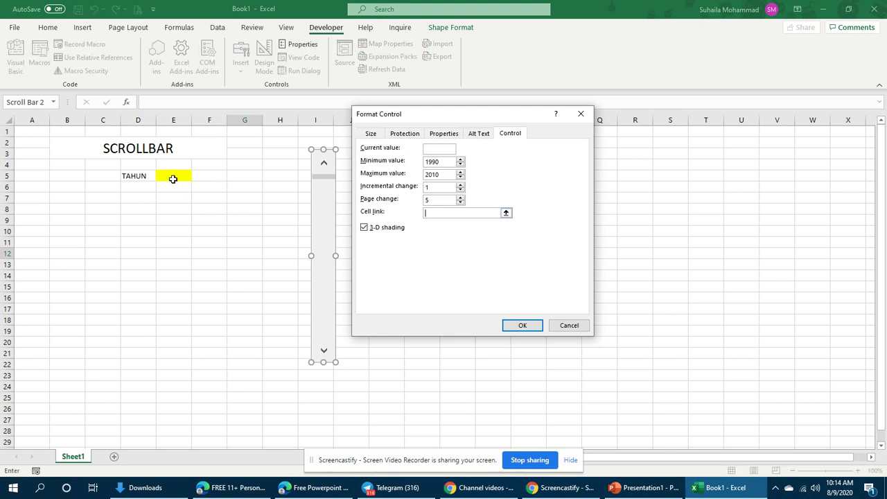
{"action": "left_click", "coordinate": [173, 178]}
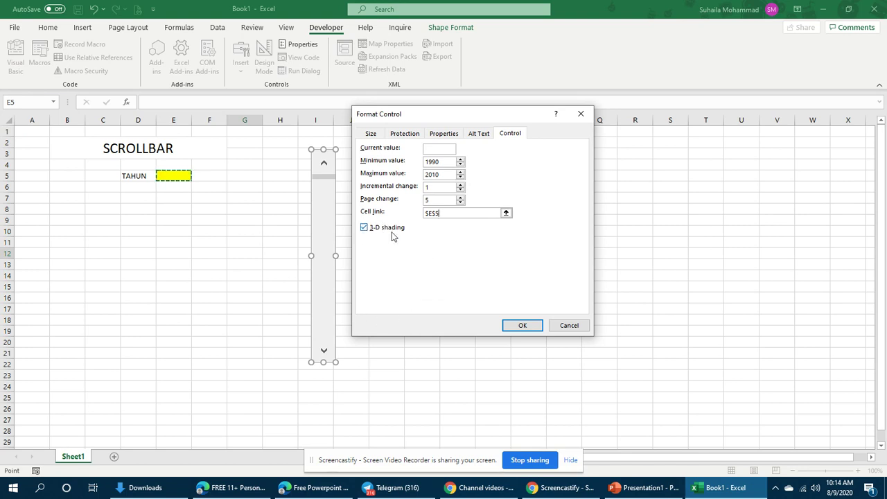
{"action": "left_click", "coordinate": [534, 326]}
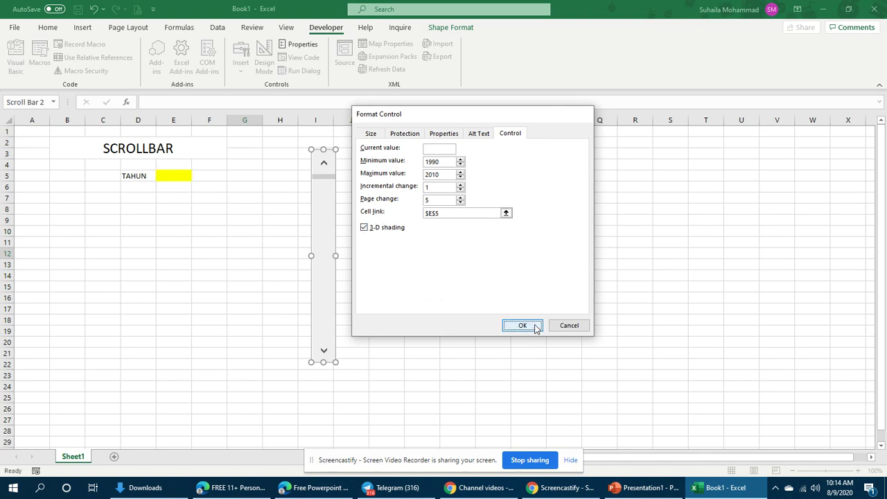
{"action": "left_click", "coordinate": [470, 261]}
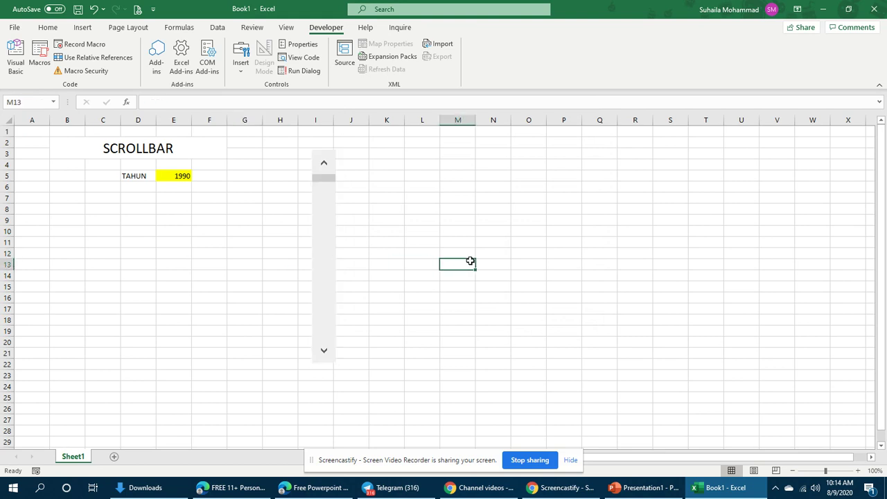
- Test the link to cell E5 by advancing the scroll bar several single increments
{"action": "left_click", "coordinate": [324, 353]}
{"action": "left_click", "coordinate": [324, 354]}
{"action": "left_click", "coordinate": [324, 353]}
{"action": "left_click", "coordinate": [325, 354]}
{"action": "left_click", "coordinate": [324, 353]}
{"action": "left_click", "coordinate": [324, 353]}
{"action": "left_click", "coordinate": [324, 354]}
- Test larger scroll bar movements by shifting it back and forth through its range, ending with 1990 in cell E5
{"action": "left_click", "coordinate": [329, 255]}
{"action": "left_click", "coordinate": [327, 296]}
{"action": "left_click", "coordinate": [326, 330]}
{"action": "left_click", "coordinate": [325, 277]}
{"action": "left_click", "coordinate": [326, 239]}
{"action": "left_click", "coordinate": [325, 221]}
{"action": "left_click", "coordinate": [327, 201]}
{"action": "left_click", "coordinate": [329, 235]}
{"action": "left_click", "coordinate": [328, 277]}
{"action": "left_click", "coordinate": [327, 309]}
{"action": "left_click", "coordinate": [330, 328]}
{"action": "left_click", "coordinate": [330, 314]}
{"action": "left_click", "coordinate": [335, 261]}
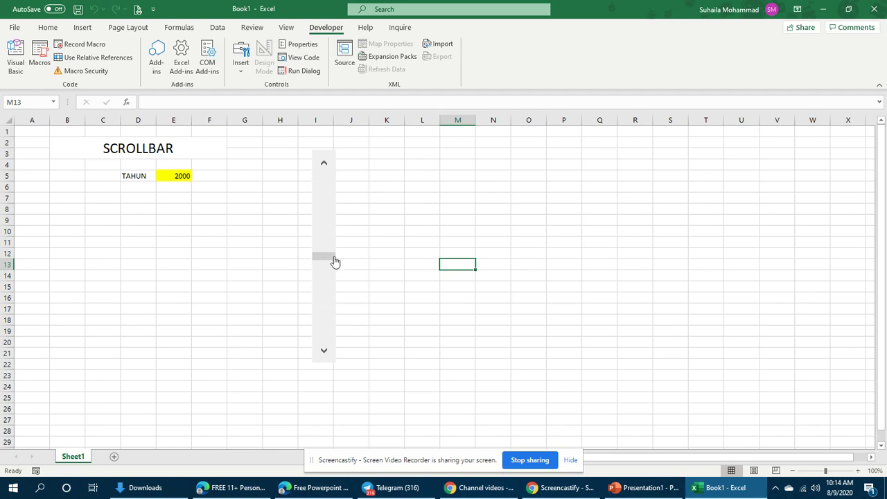
{"action": "left_click", "coordinate": [323, 208]}
{"action": "left_click", "coordinate": [330, 186]}
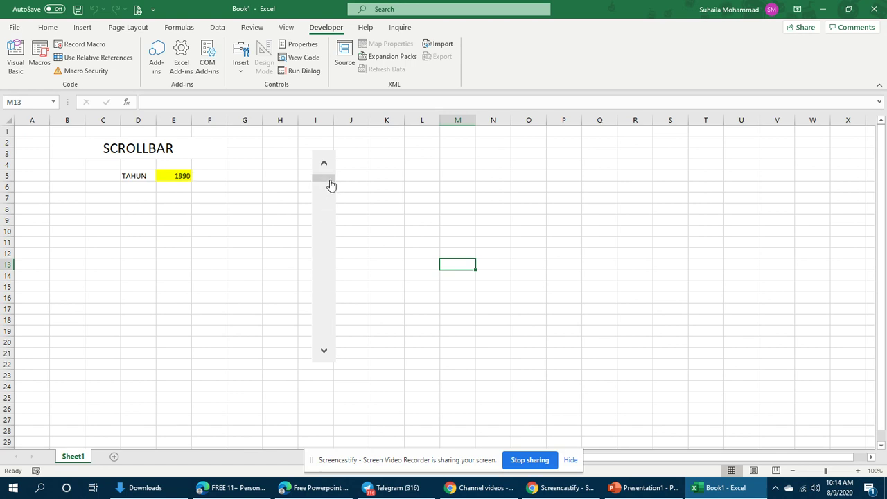